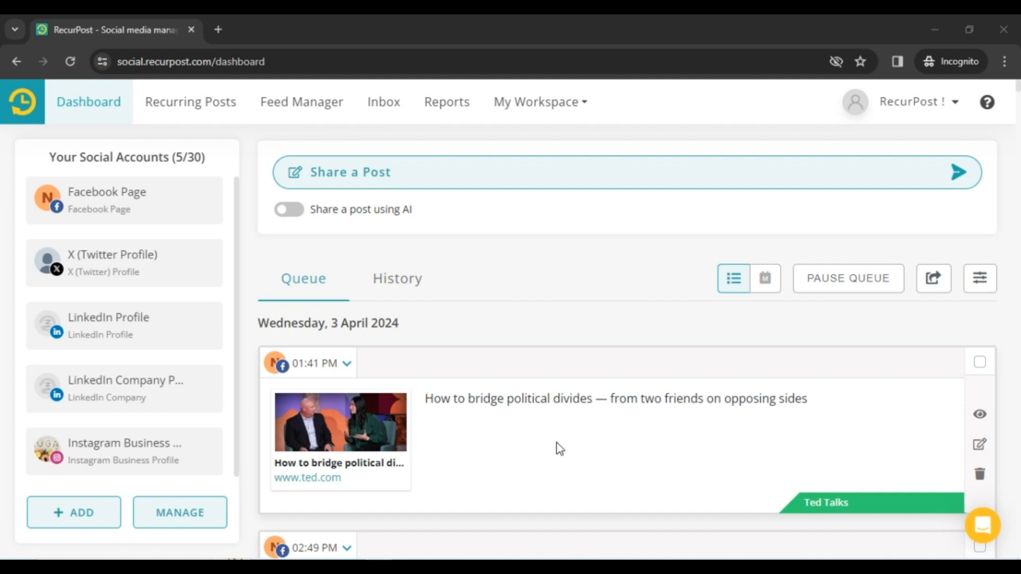
# Step: Start a new content library under recurring posts, with the teal color and the name "Recurring Library"
pyautogui.click(213, 104)
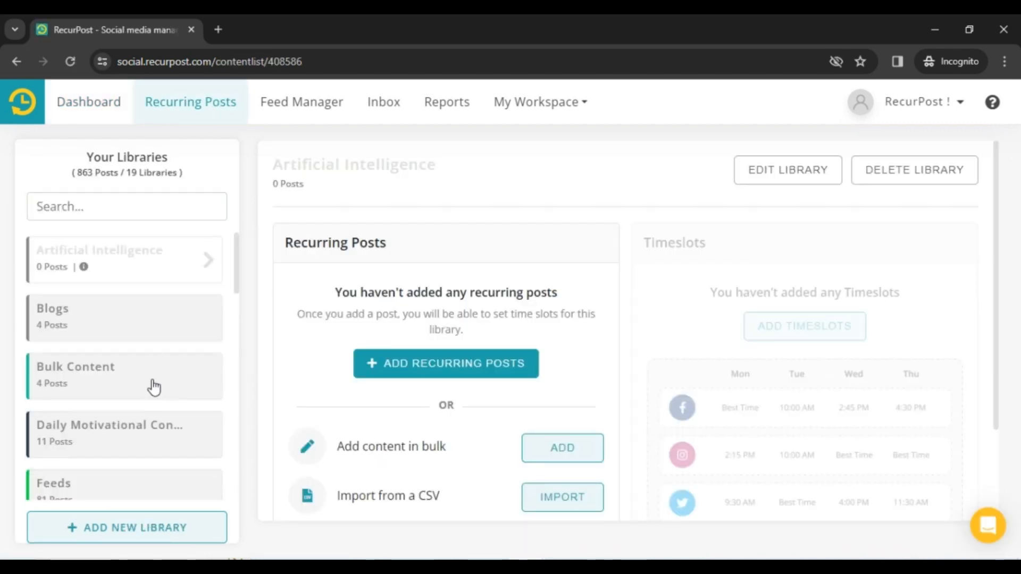
pyautogui.click(132, 529)
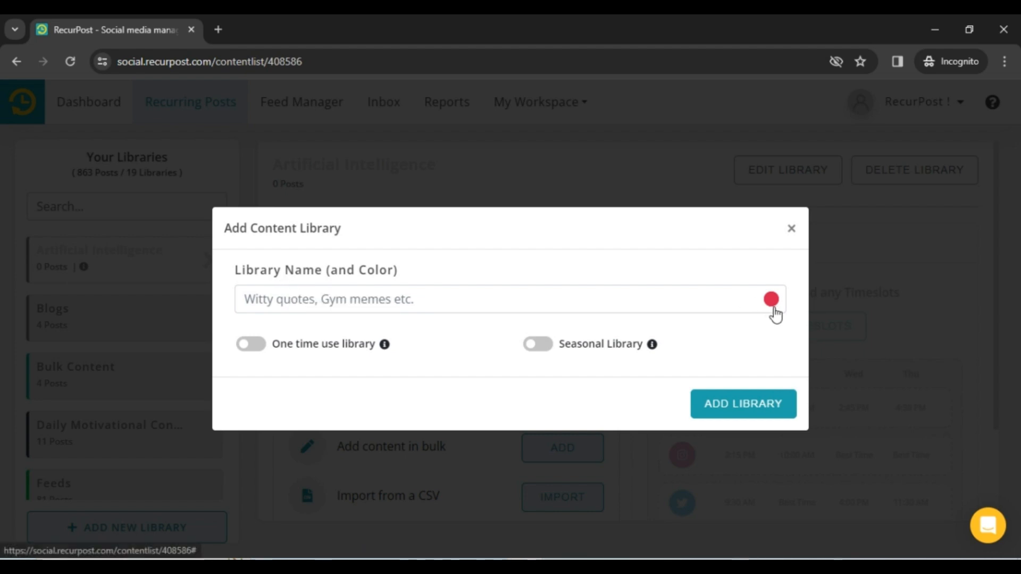
pyautogui.click(772, 301)
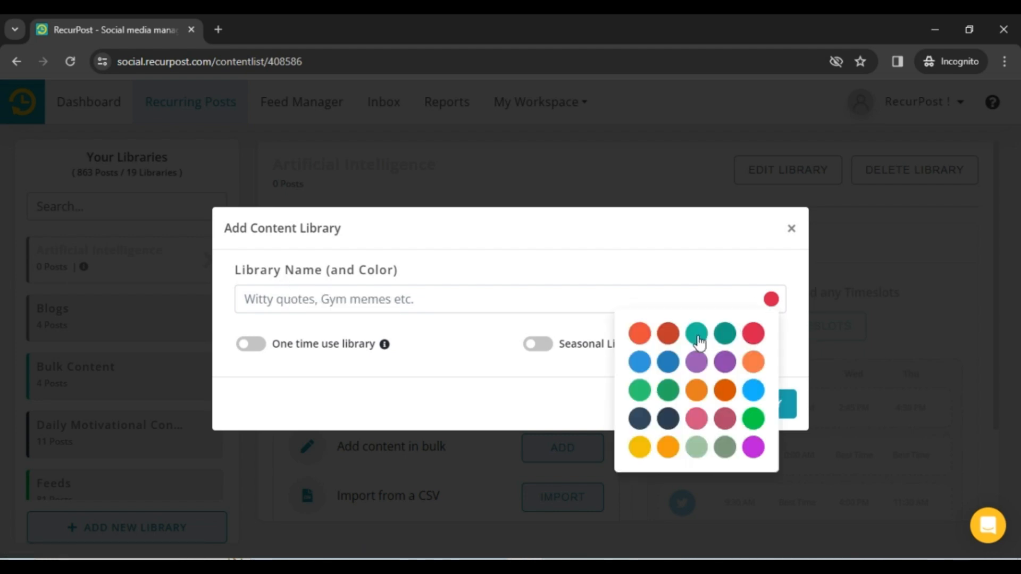
pyautogui.click(697, 335)
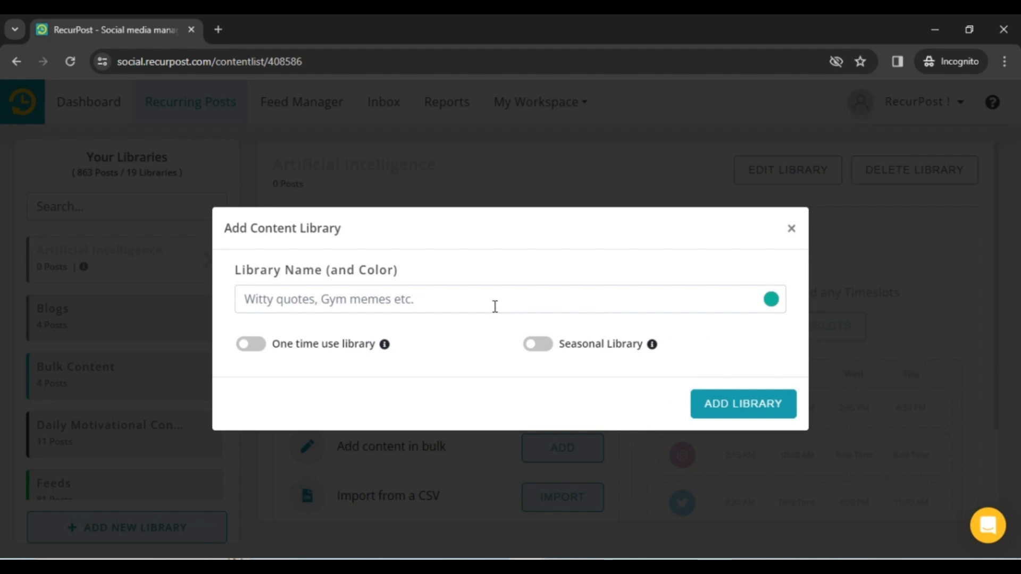
pyautogui.click(495, 306)
pyautogui.write('Recu')
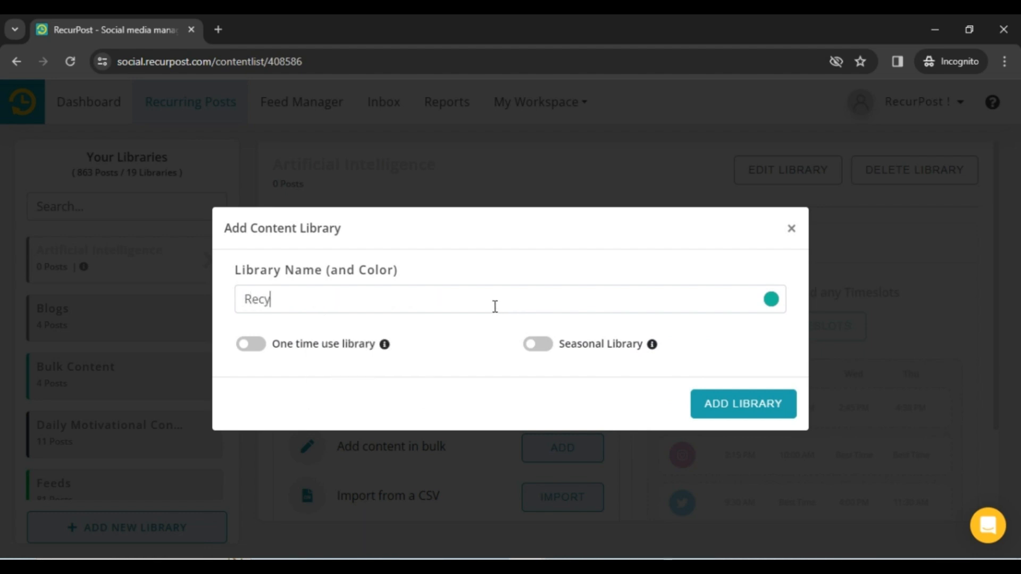
pyautogui.press('BackSpace')
pyautogui.write('urring Library')
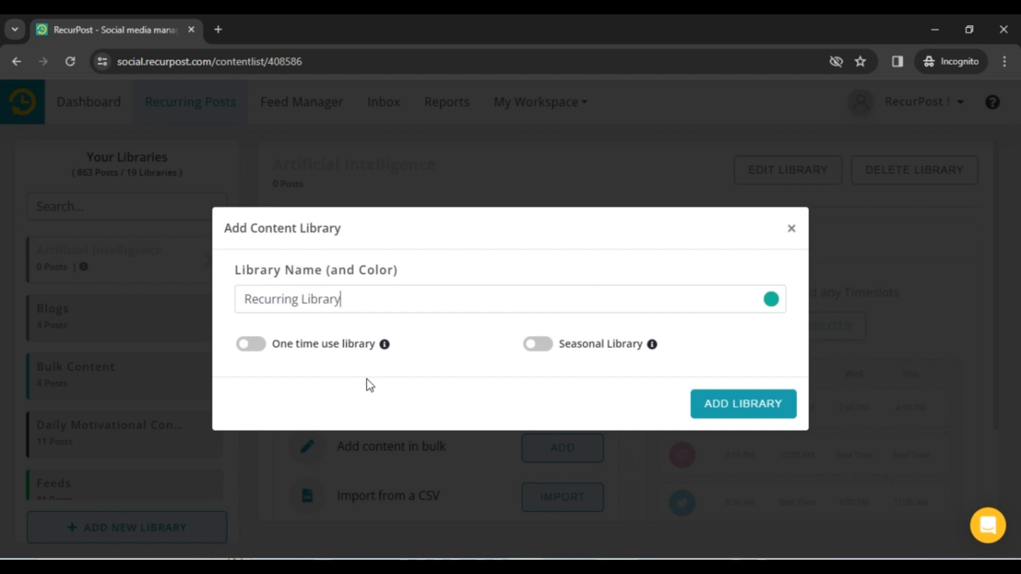
# Step: Try the one-time use option and the seasonal option for the new library, switching each back off
pyautogui.click(257, 347)
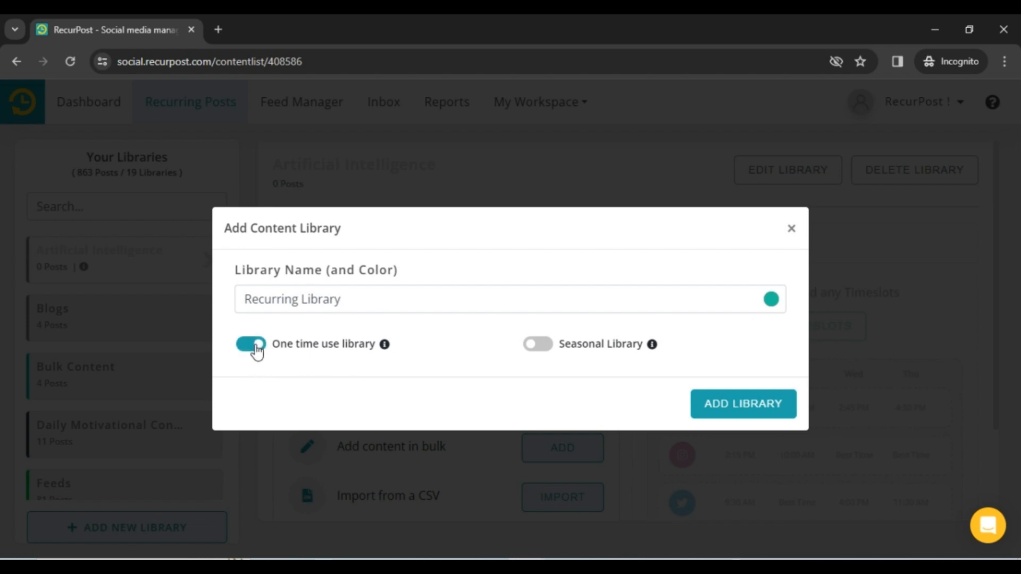
pyautogui.click(256, 349)
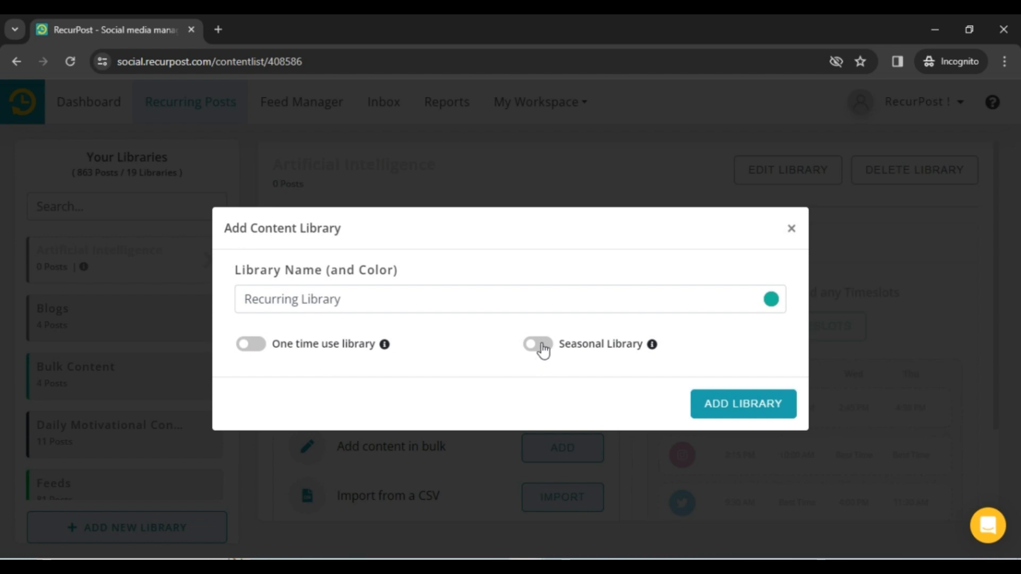
pyautogui.click(541, 345)
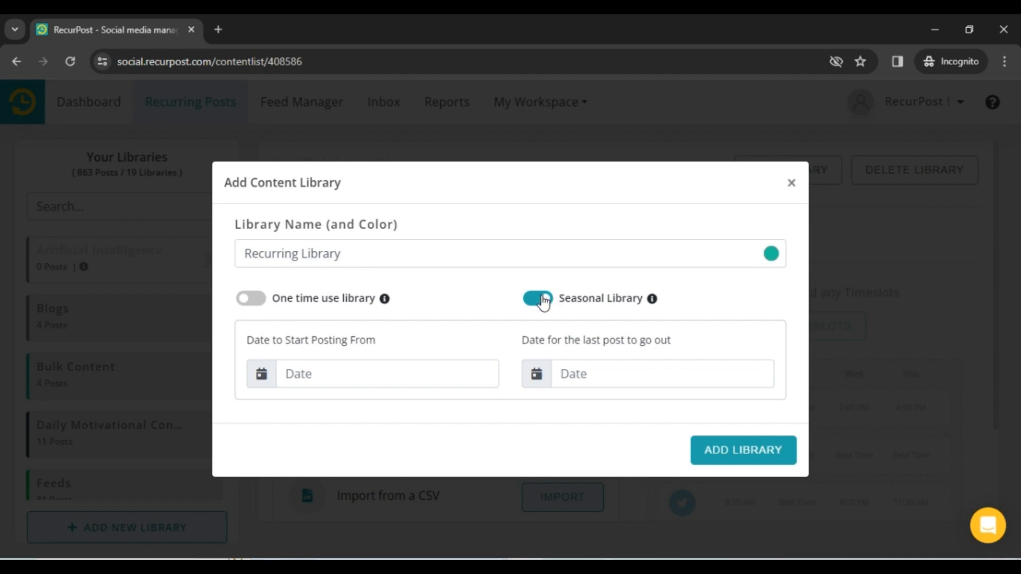
pyautogui.click(542, 300)
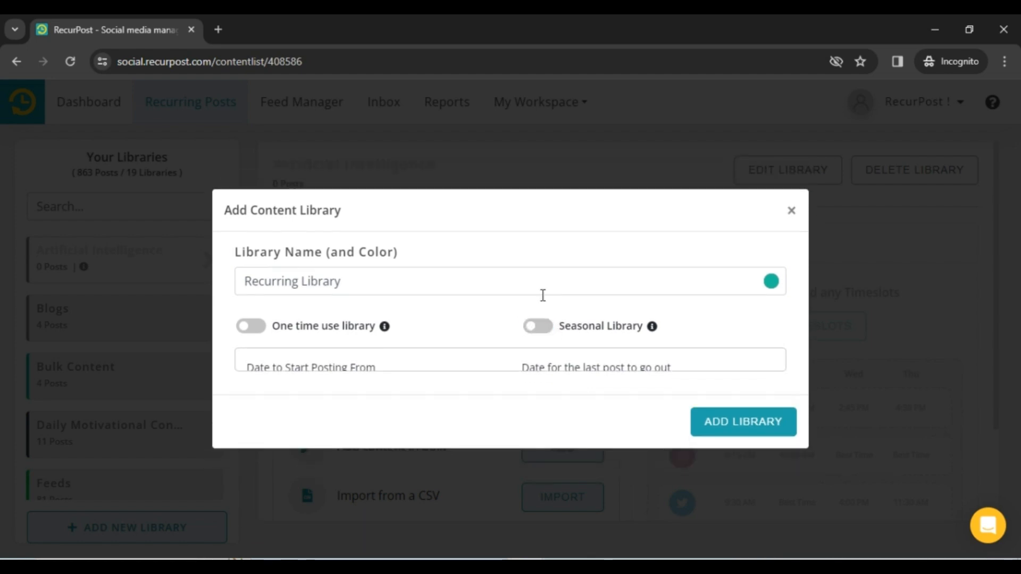
# Step: Create the library and start its first recurring post with the text "This is a test post!"
pyautogui.click(727, 414)
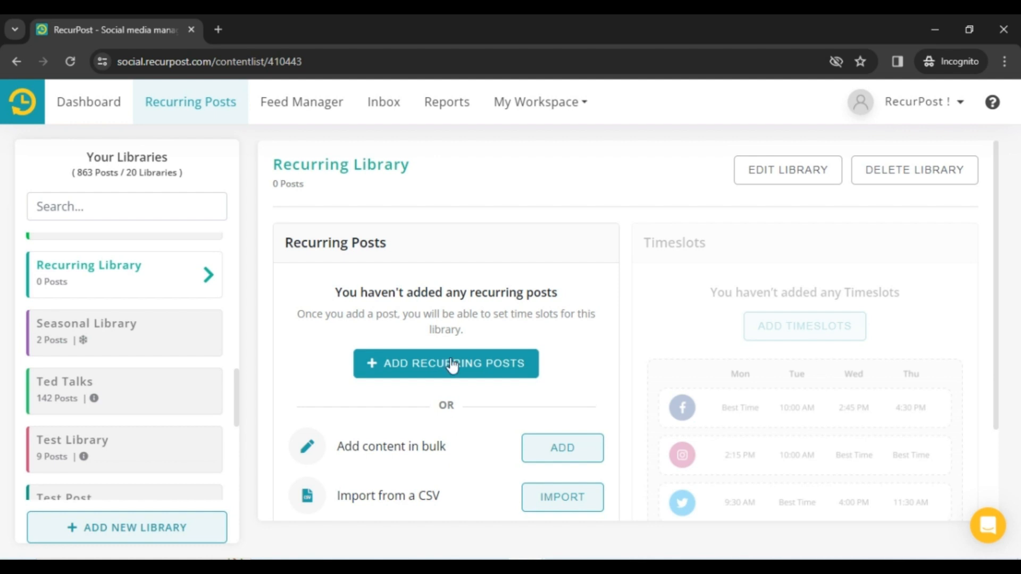
pyautogui.click(433, 367)
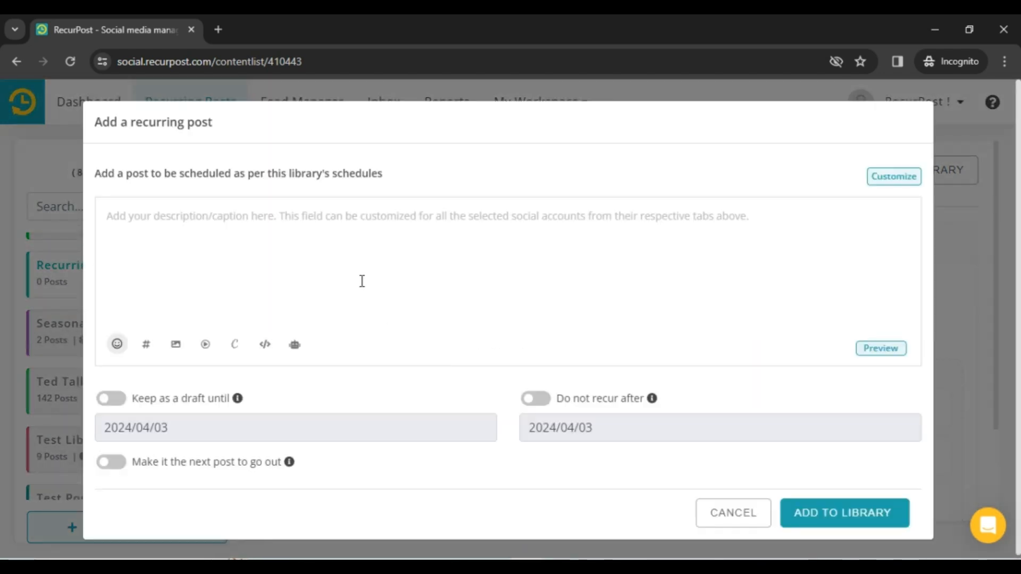
pyautogui.write('This is ')
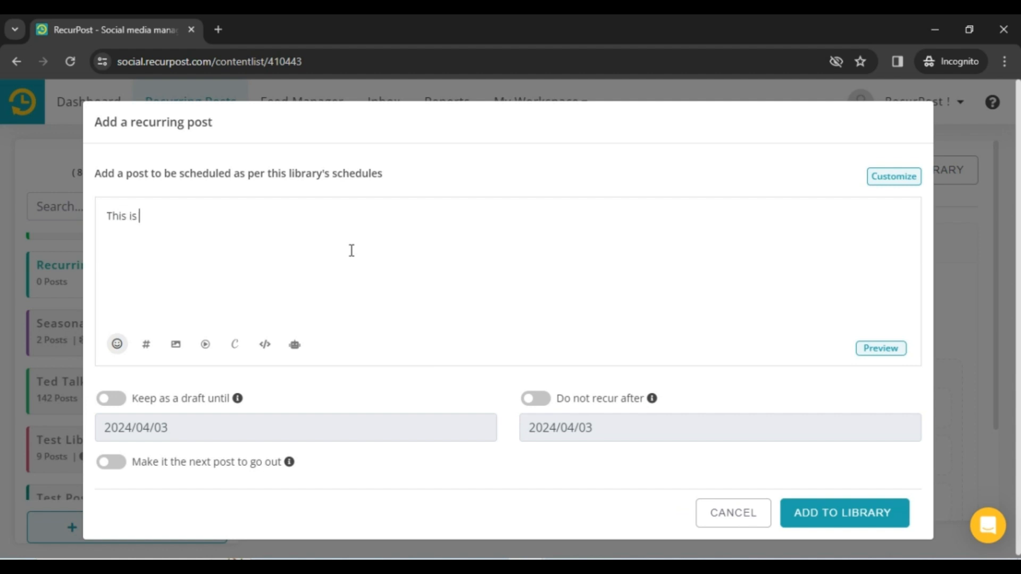
pyautogui.write('a test post!')
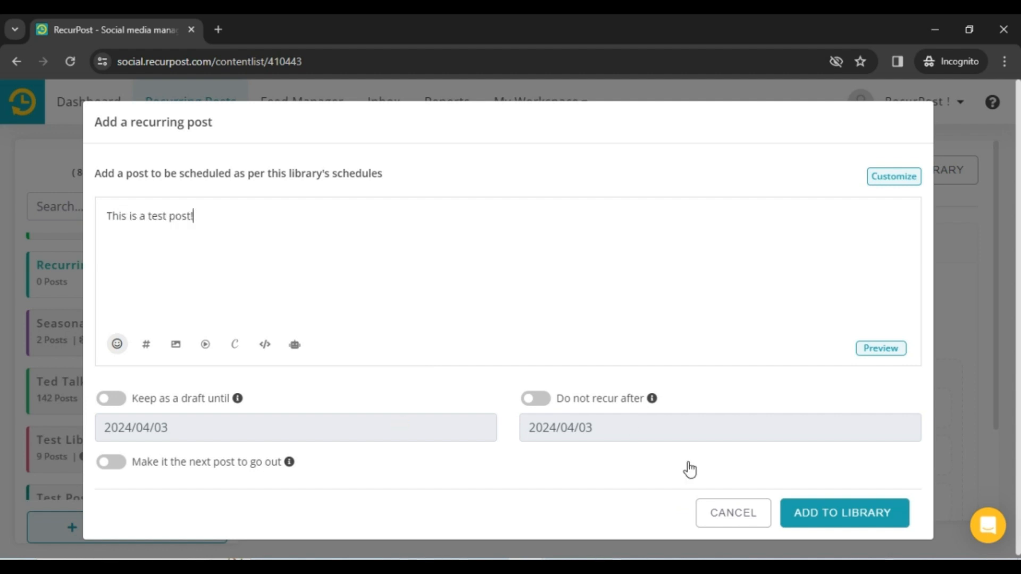
# Step: Upload an image from the computer to the recurring post and add the post to the library
pyautogui.click(176, 345)
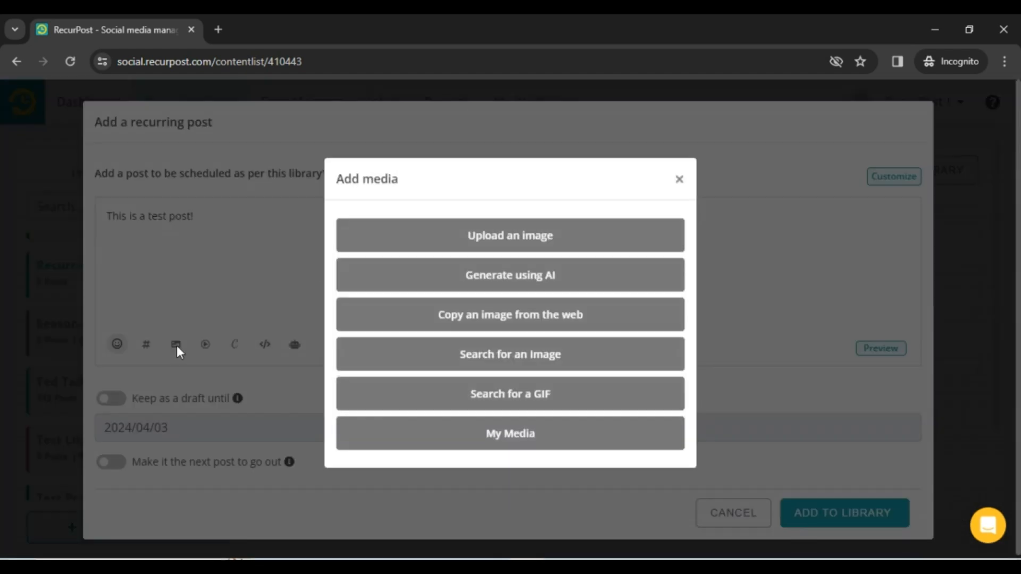
pyautogui.click(457, 237)
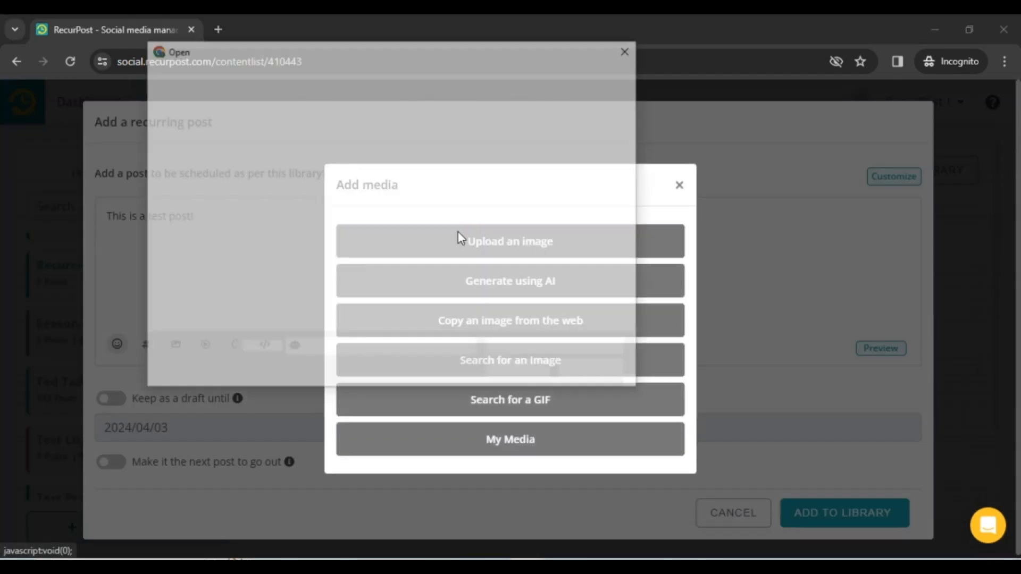
pyautogui.doubleClick(311, 176)
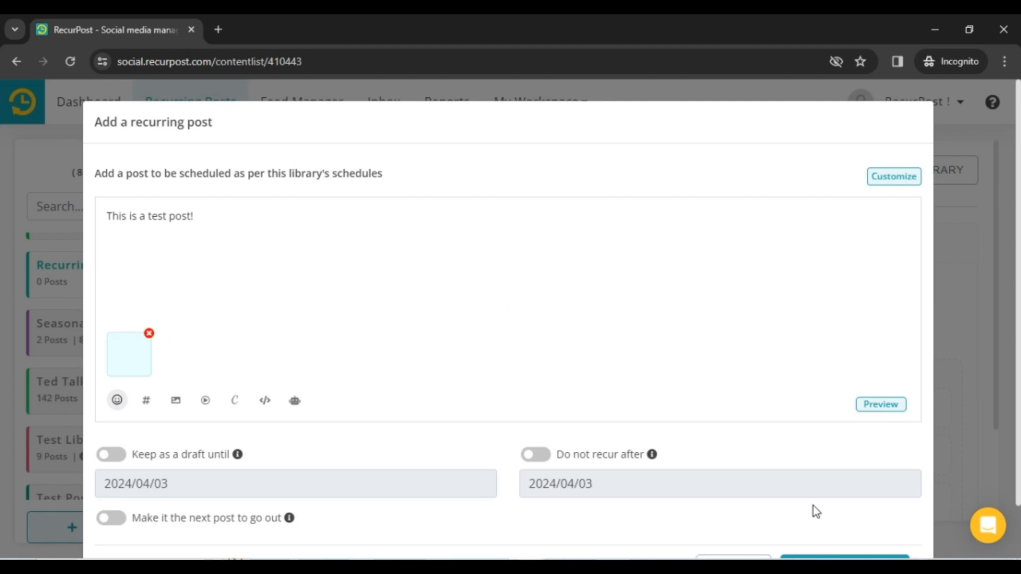
pyautogui.scroll(-1, 811, 505)
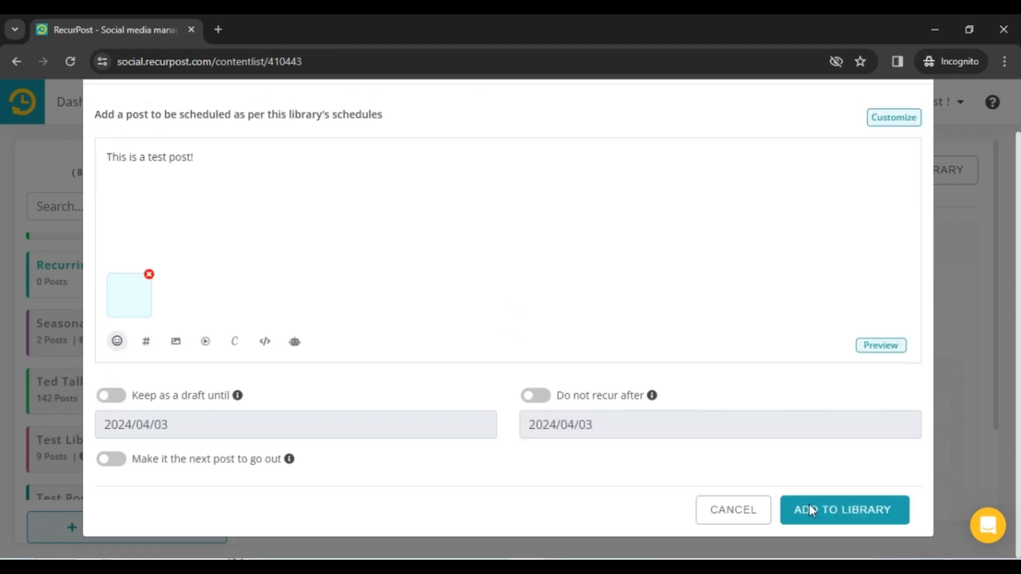
pyautogui.click(836, 508)
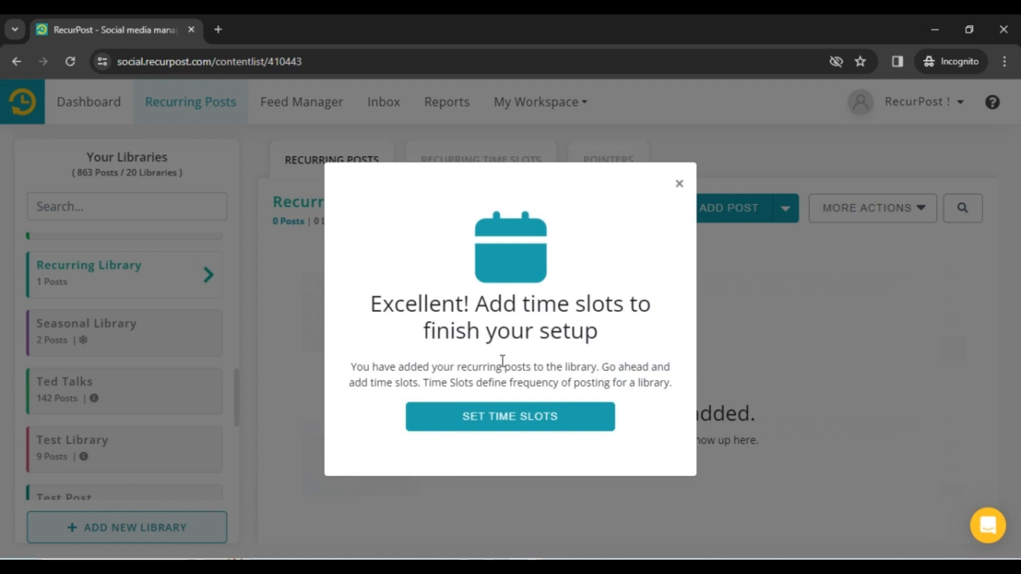
# Step: Add recurring time slots for the Facebook page and Instagram business profile on all seven days, auto-scheduled for best time
pyautogui.click(493, 425)
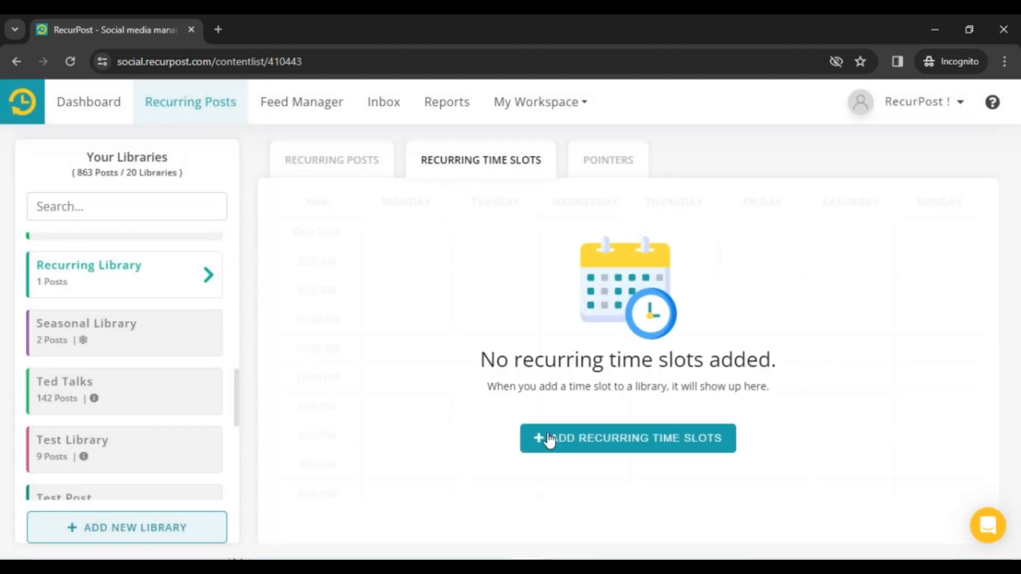
pyautogui.click(620, 445)
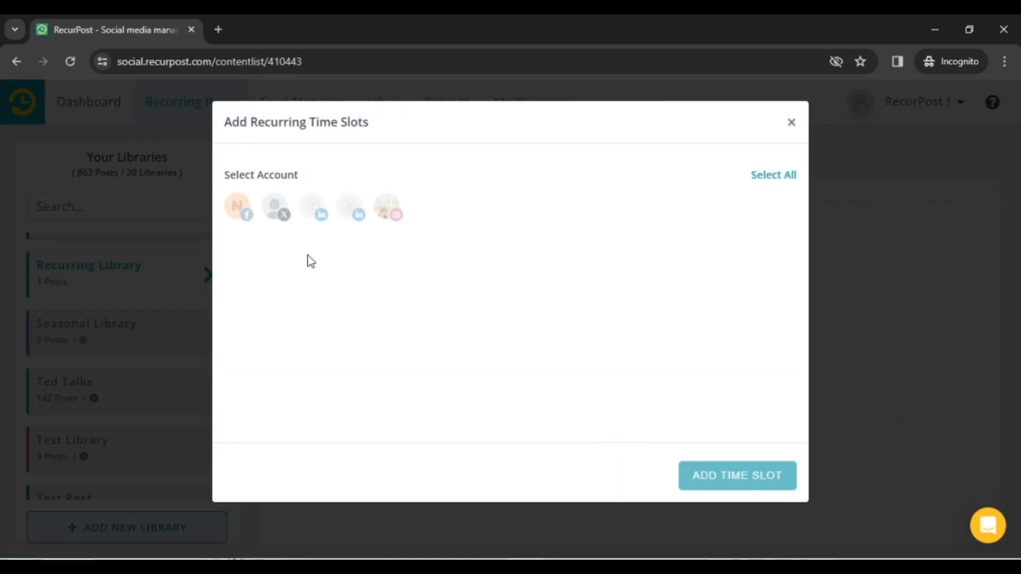
pyautogui.click(239, 223)
pyautogui.click(387, 222)
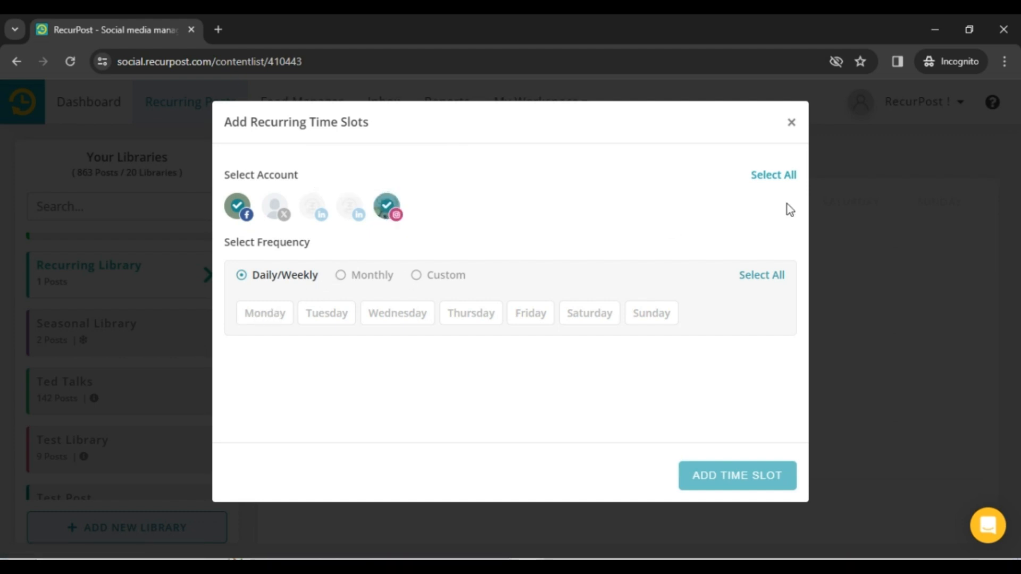
pyautogui.click(757, 281)
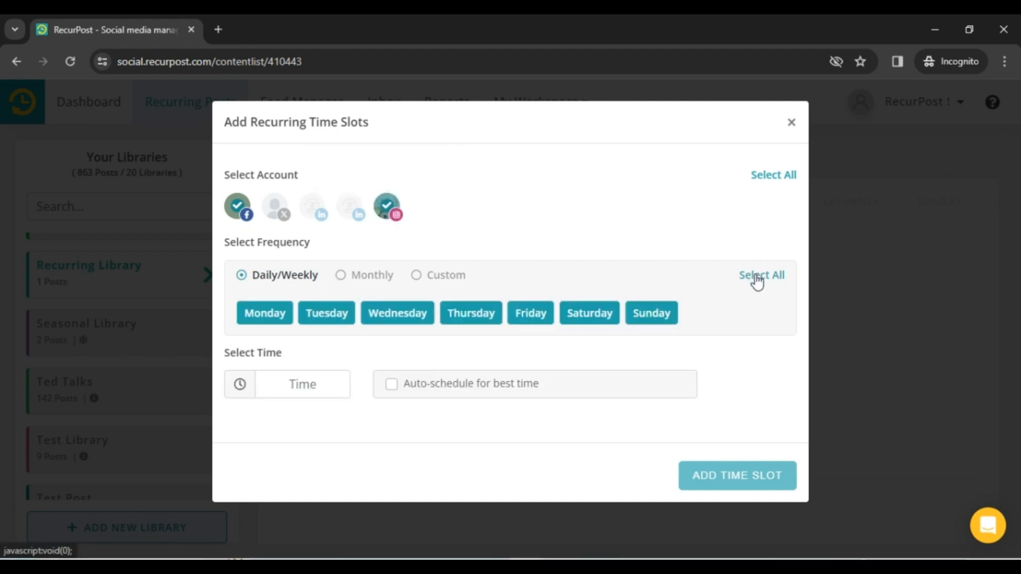
pyautogui.click(391, 385)
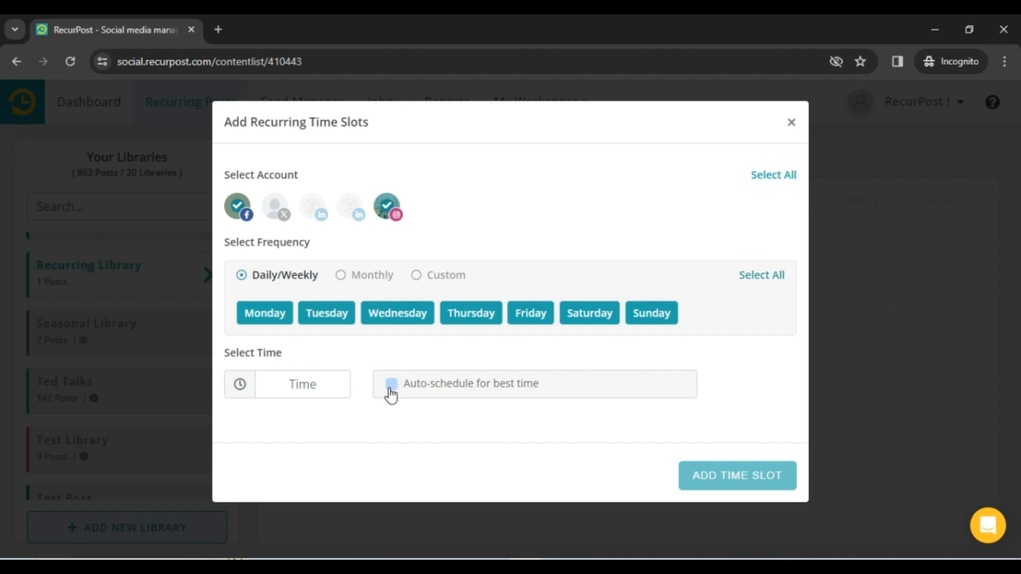
pyautogui.click(732, 476)
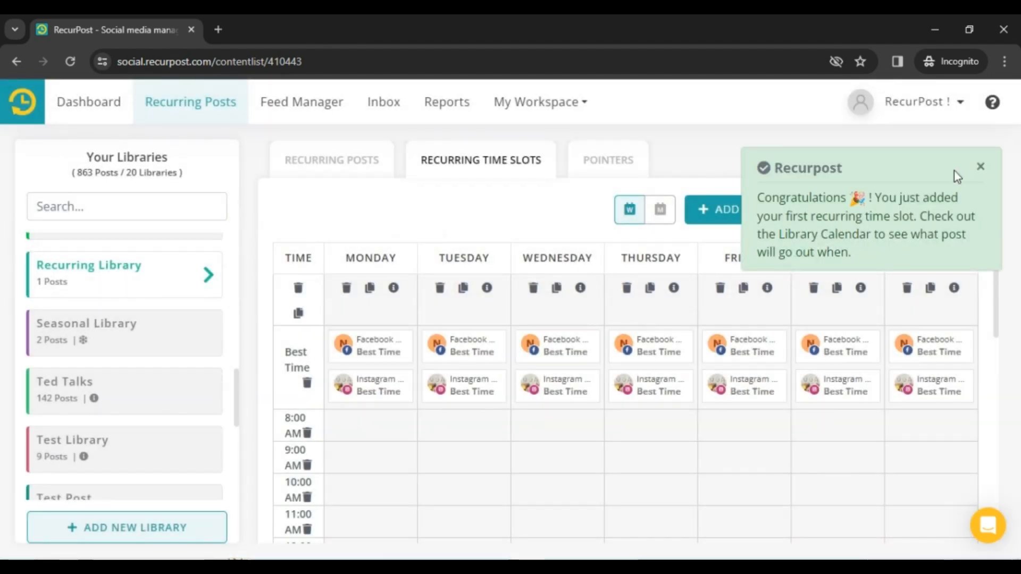
pyautogui.click(981, 168)
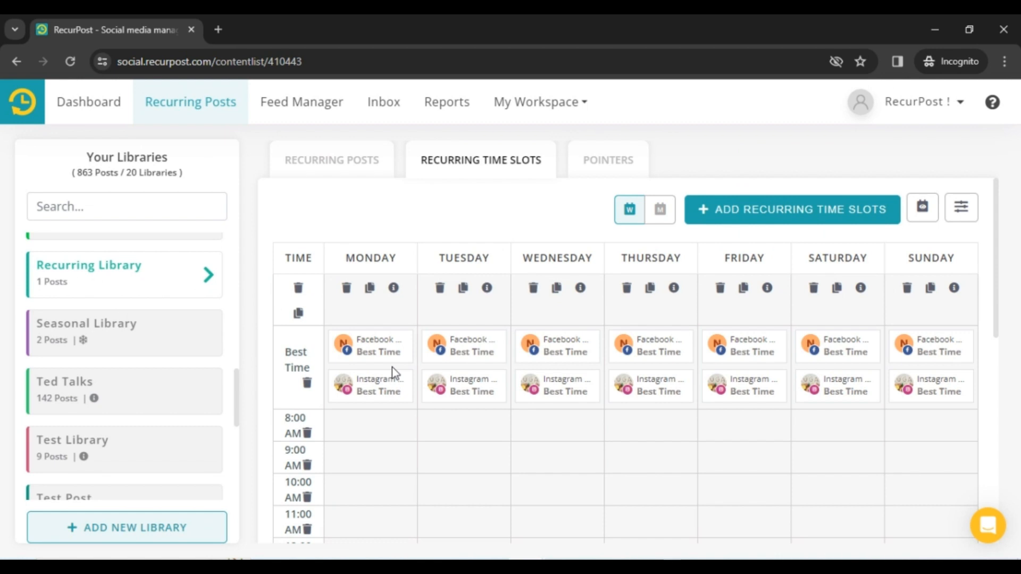
pyautogui.moveTo(393, 365)
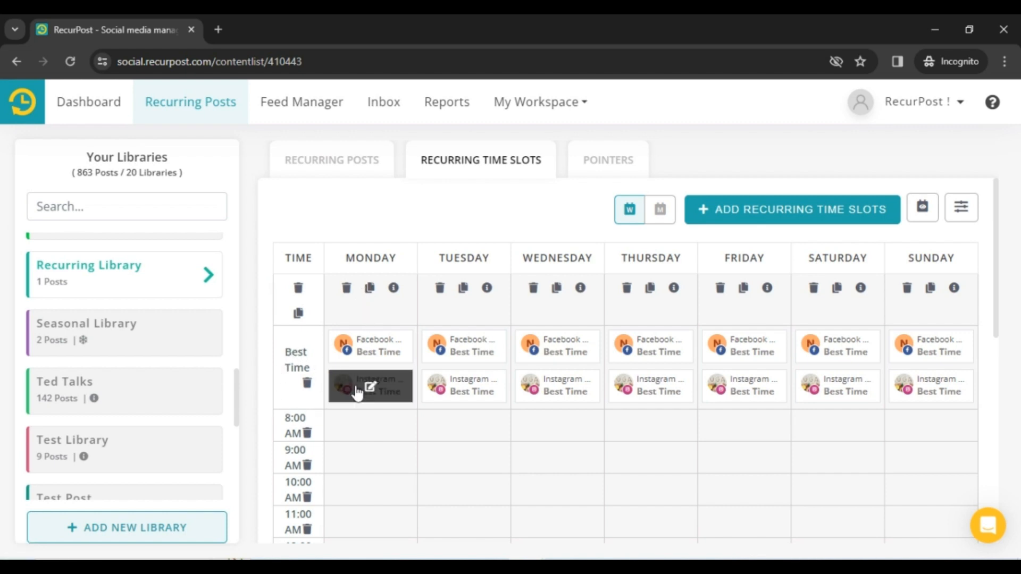
pyautogui.moveTo(377, 359)
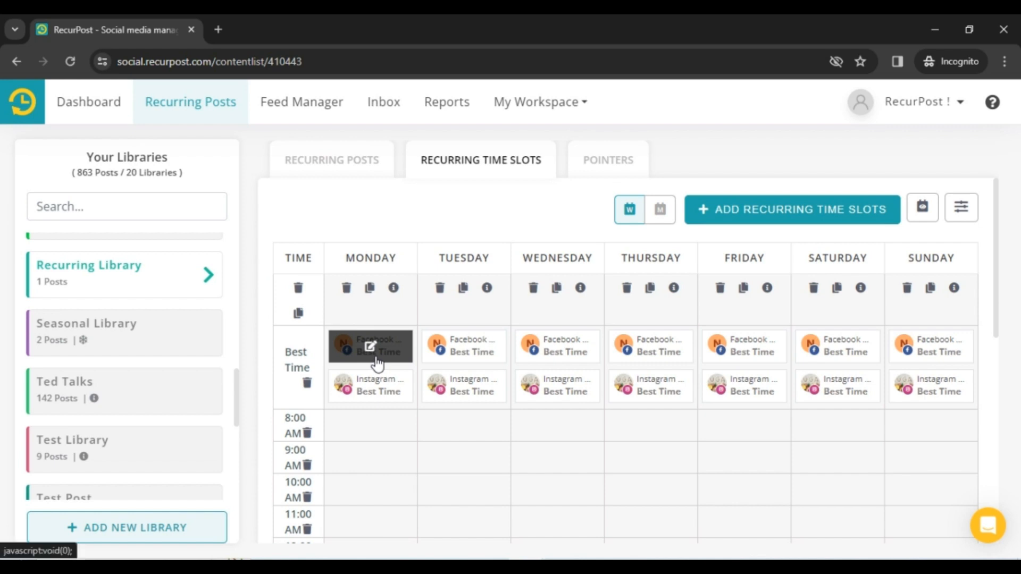
pyautogui.moveTo(377, 407)
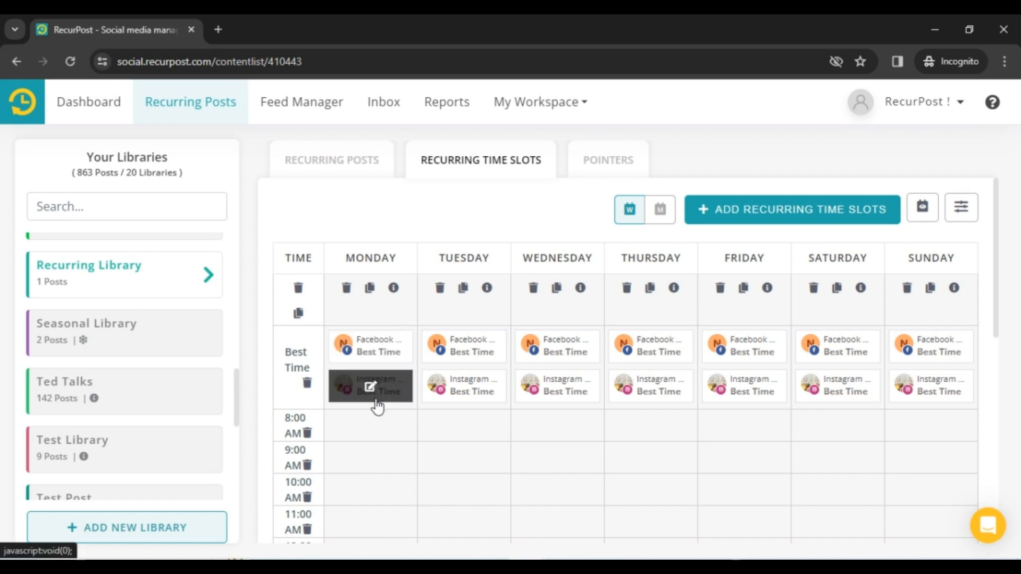
# Step: Edit the Recurring Library: rename it "One-time use Library", enable the one time use option, and save
pyautogui.click(351, 166)
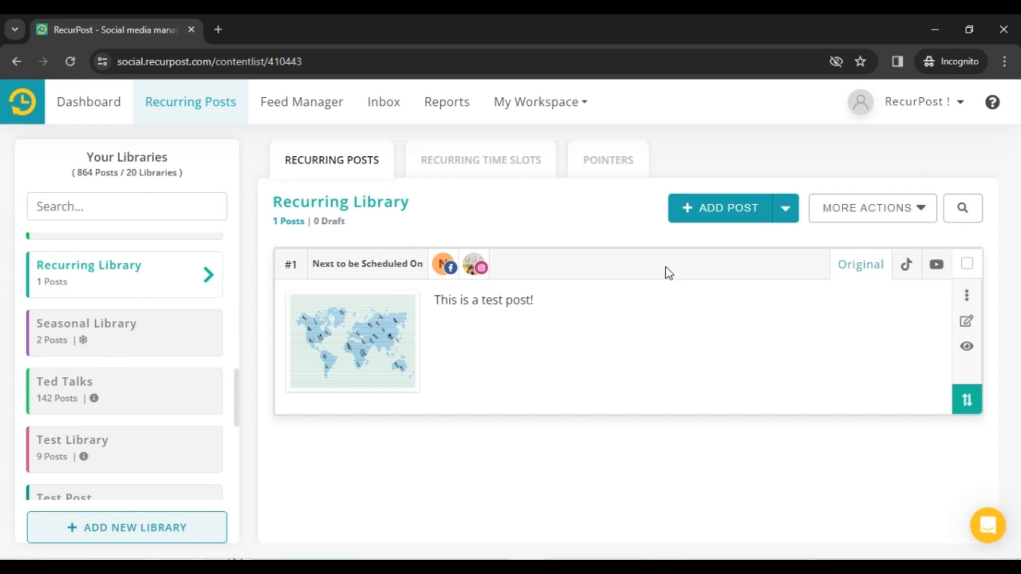
pyautogui.click(920, 223)
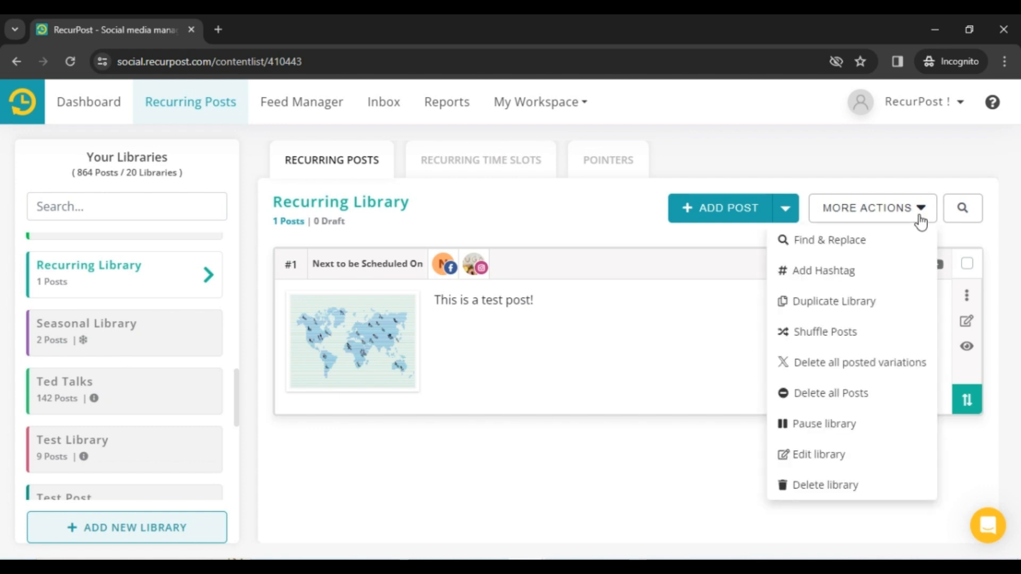
pyautogui.click(823, 458)
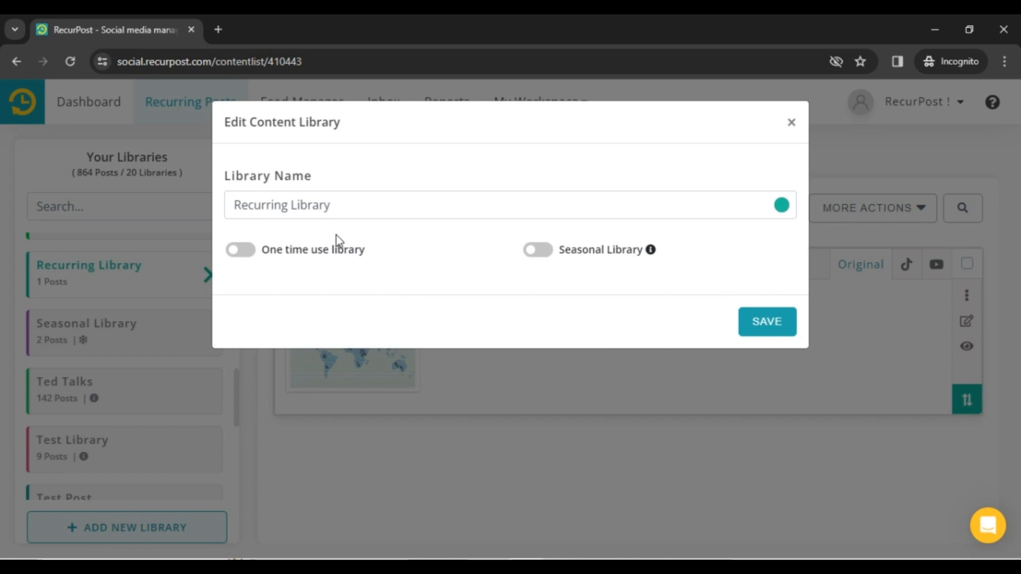
pyautogui.click(350, 206)
pyautogui.hotkey('ctrl', 'a')
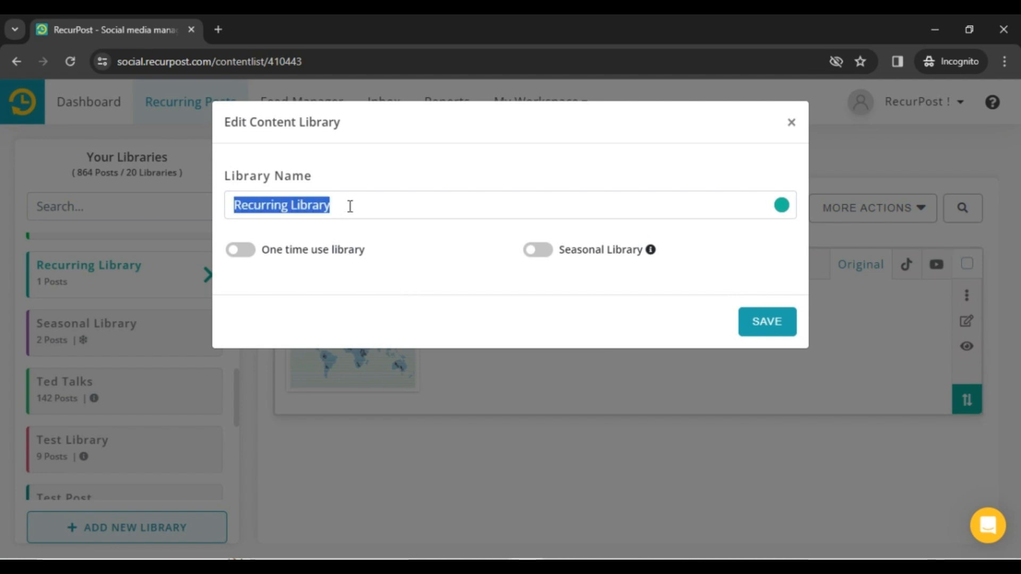
pyautogui.write('One-0')
pyautogui.press('BackSpace')
pyautogui.press('BackSpace')
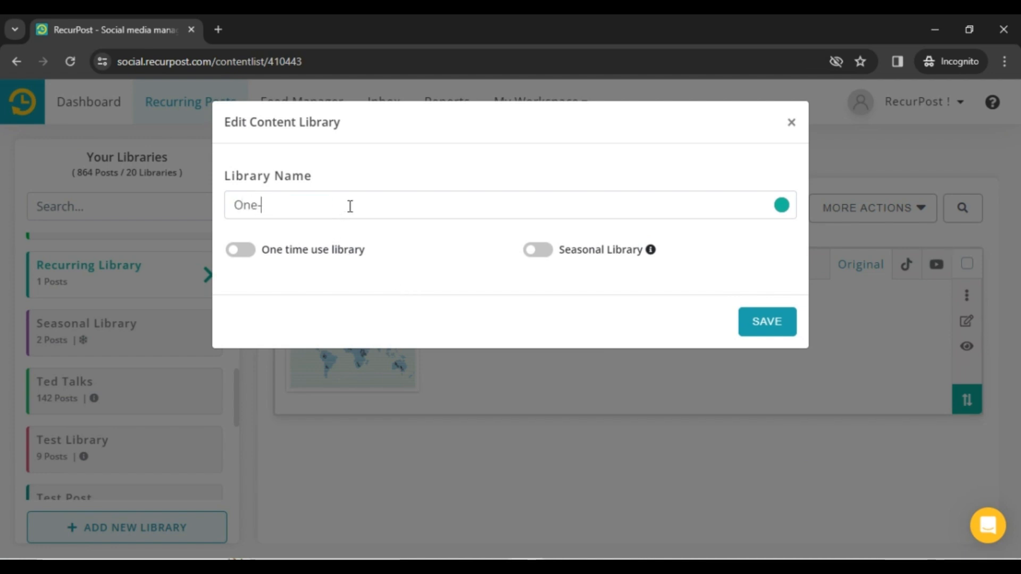
pyautogui.write('-time us')
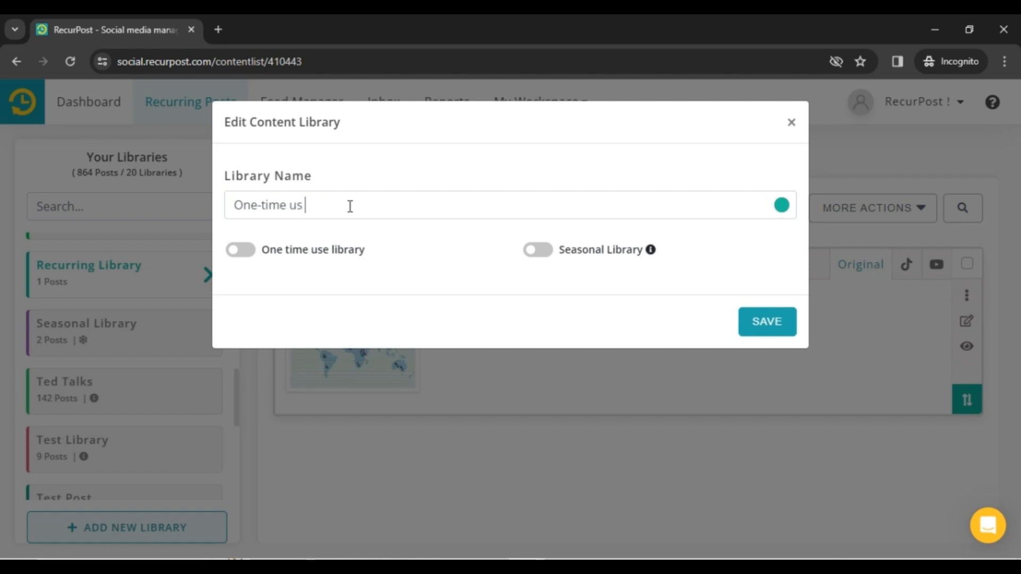
pyautogui.write('e Library')
pyautogui.click(244, 253)
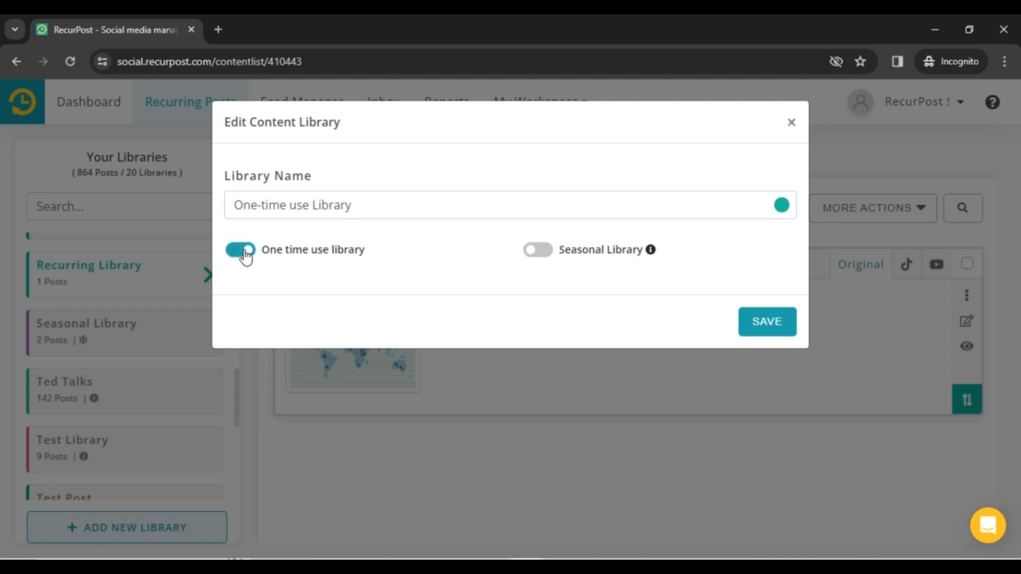
pyautogui.click(772, 325)
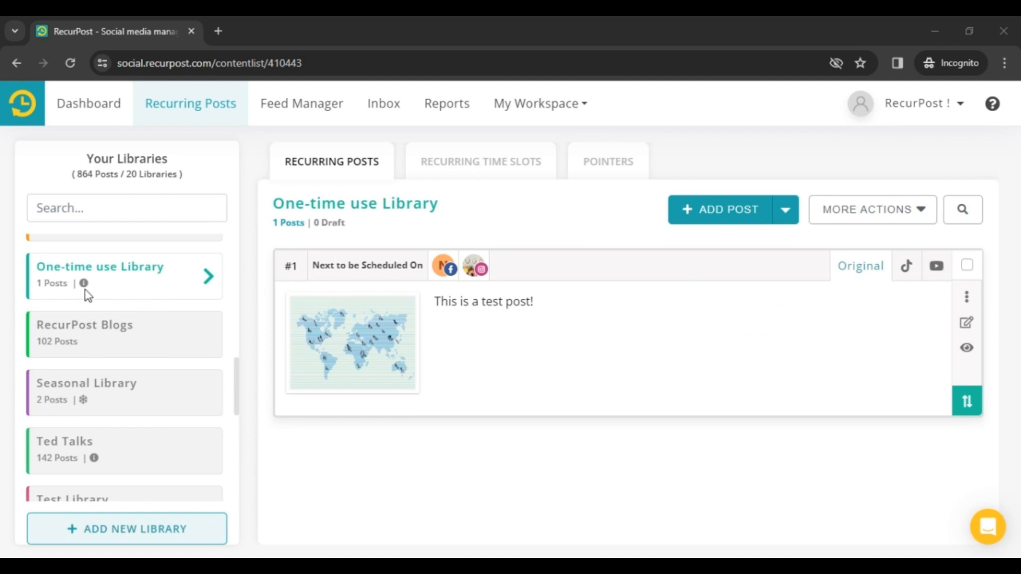
pyautogui.moveTo(85, 285)
pyautogui.scroll(-5, 193, 394)
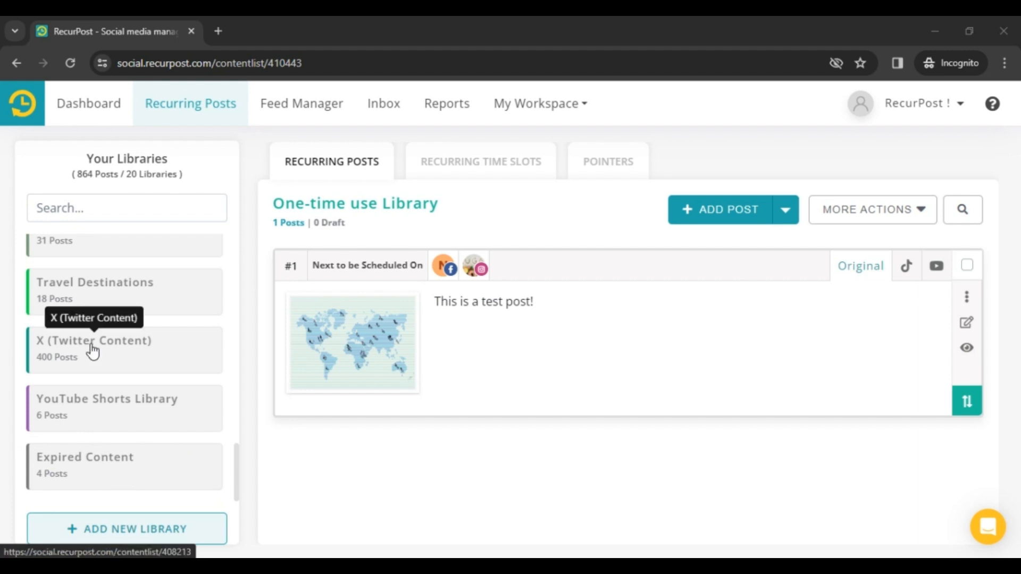
pyautogui.scroll(8, 91, 346)
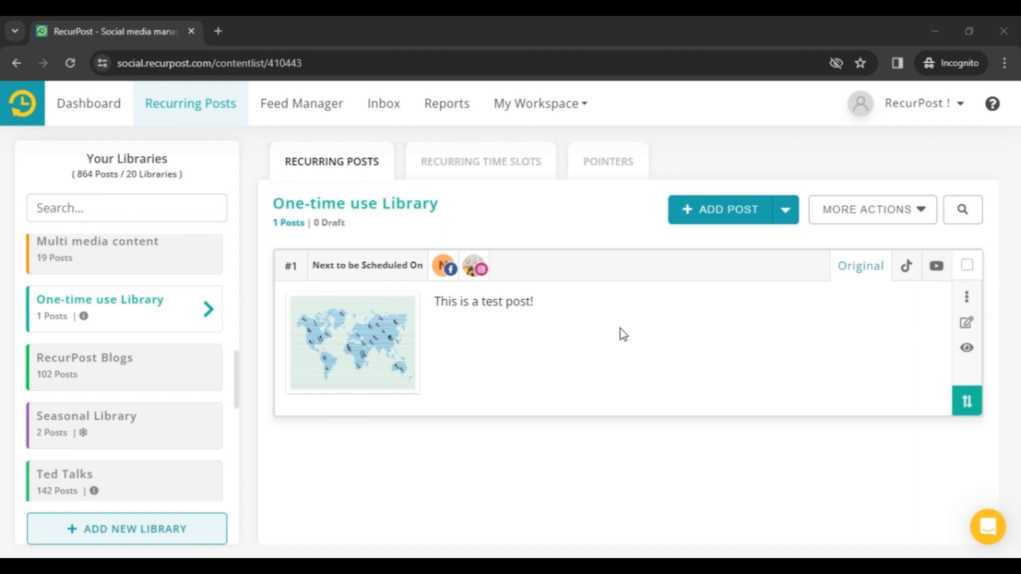
# Step: Edit the One-time use Library: rename it "Seasonal Library" and switch its type from one time use to seasonal
pyautogui.click(923, 223)
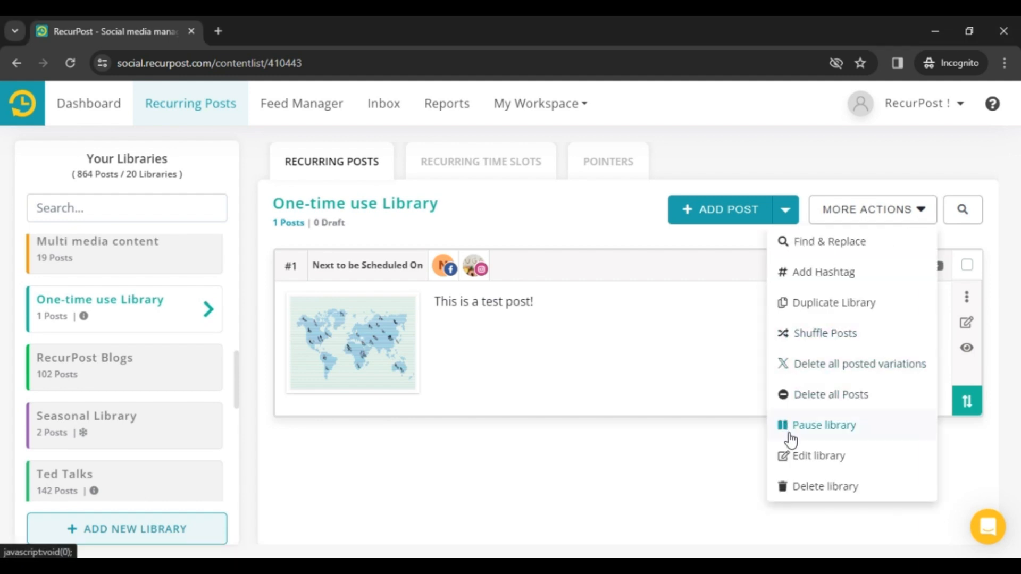
pyautogui.click(796, 458)
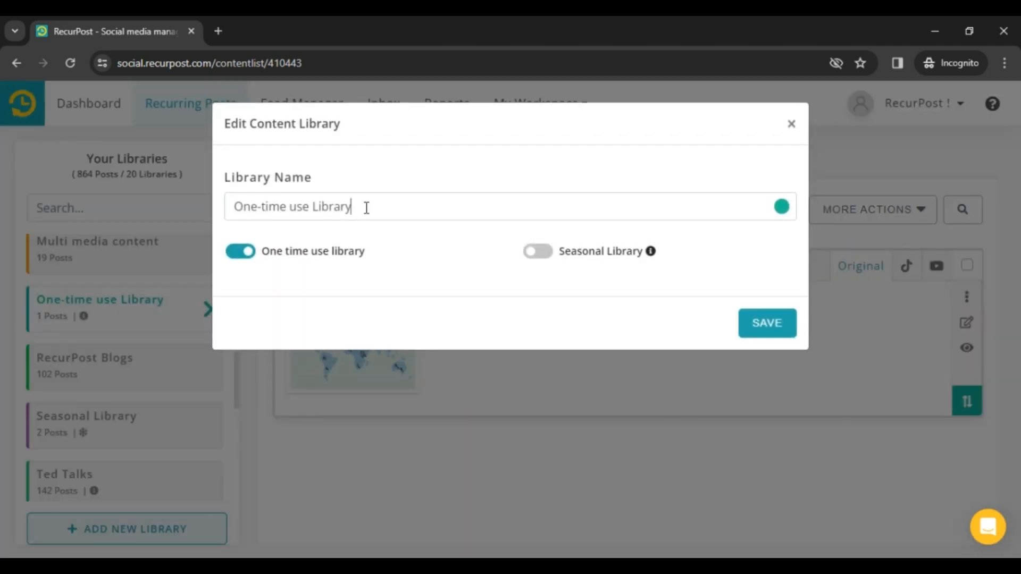
pyautogui.tripleClick(367, 208)
pyautogui.write('Seaso')
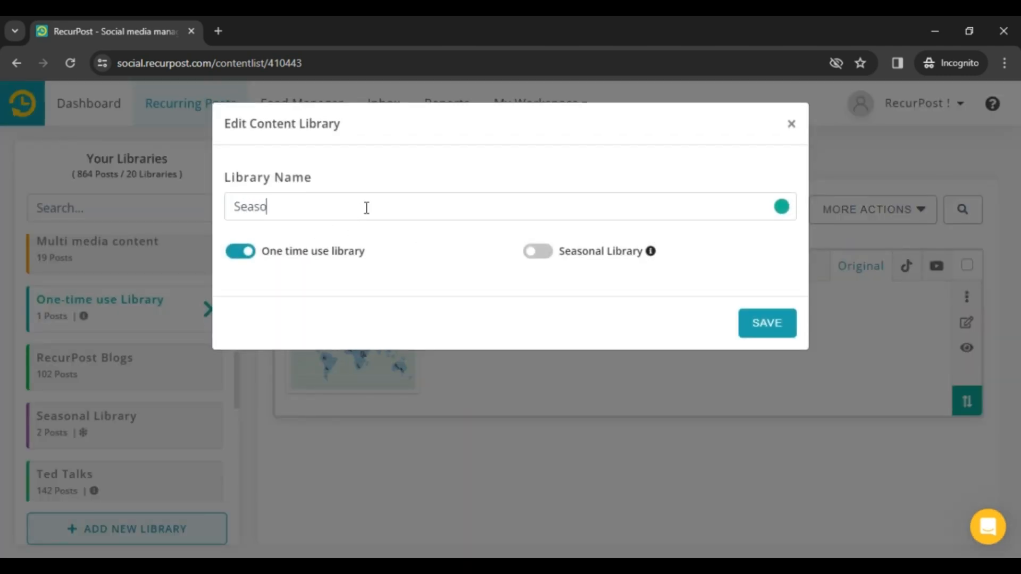
pyautogui.write('nal Library')
pyautogui.click(245, 262)
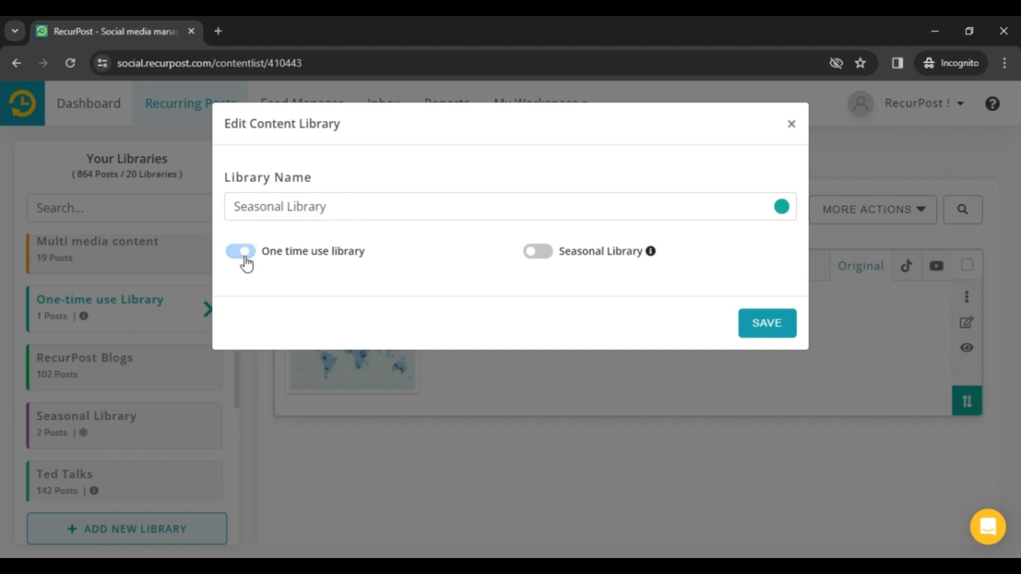
pyautogui.click(538, 252)
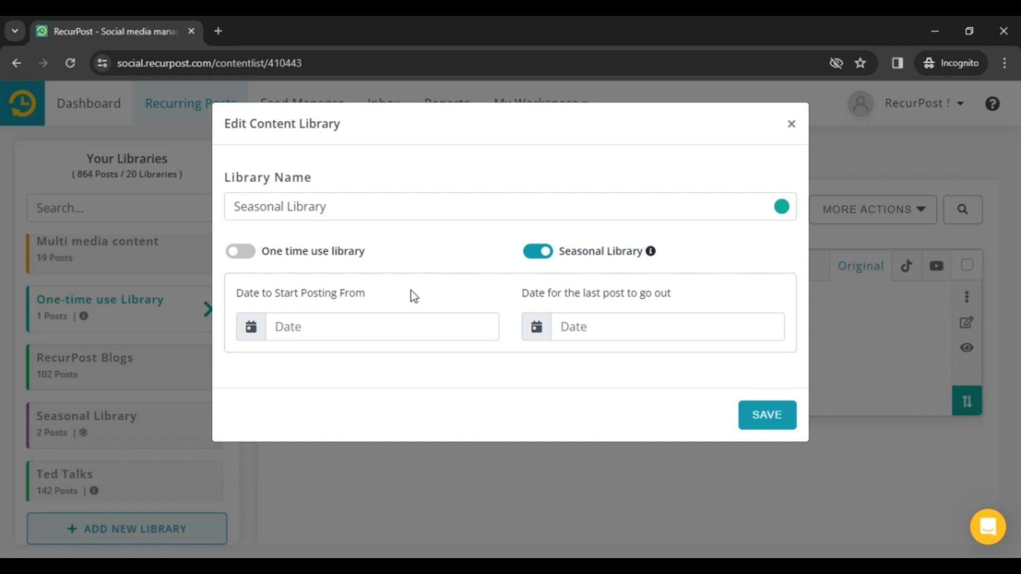
# Step: Set the seasonal library's date to start posting from to 15/12
pyautogui.click(289, 326)
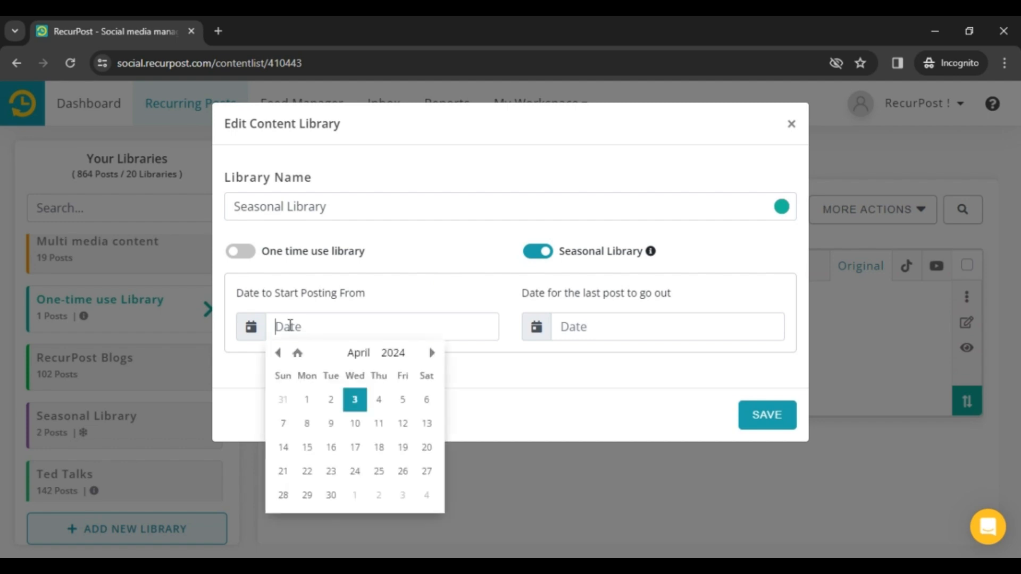
pyautogui.click(430, 355)
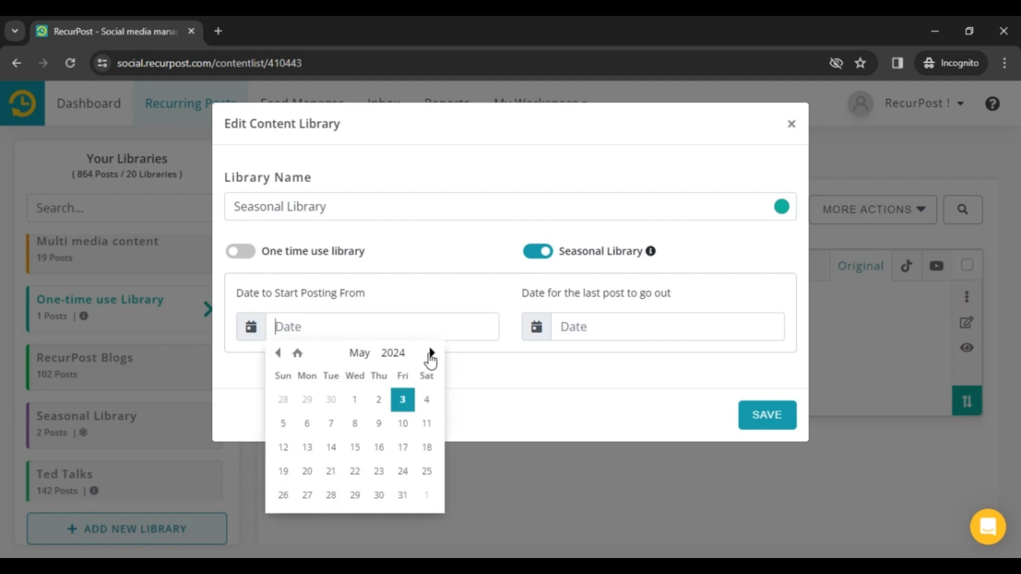
pyautogui.click(431, 354)
pyautogui.click(430, 355)
pyautogui.click(430, 354)
pyautogui.click(430, 354)
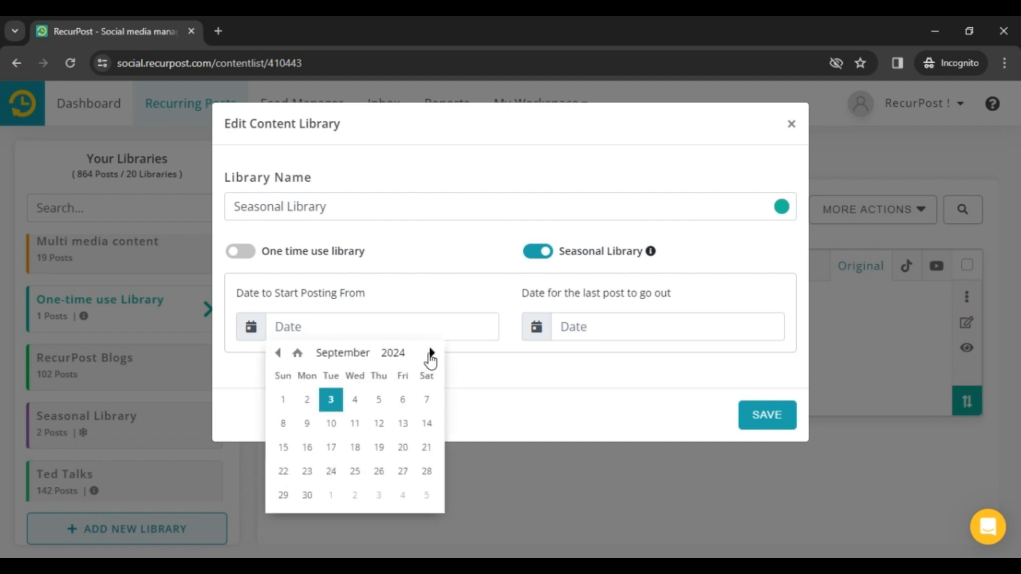
pyautogui.click(431, 354)
pyautogui.click(430, 353)
pyautogui.click(430, 354)
pyautogui.click(282, 448)
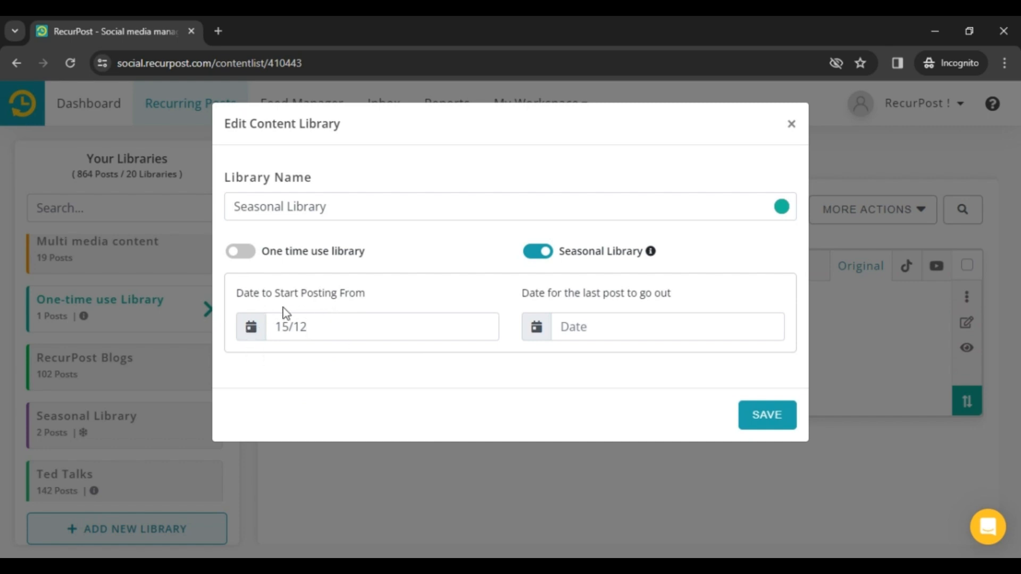
# Step: Set the date for the last post to go out to 01/01 and save the seasonal library
pyautogui.click(573, 323)
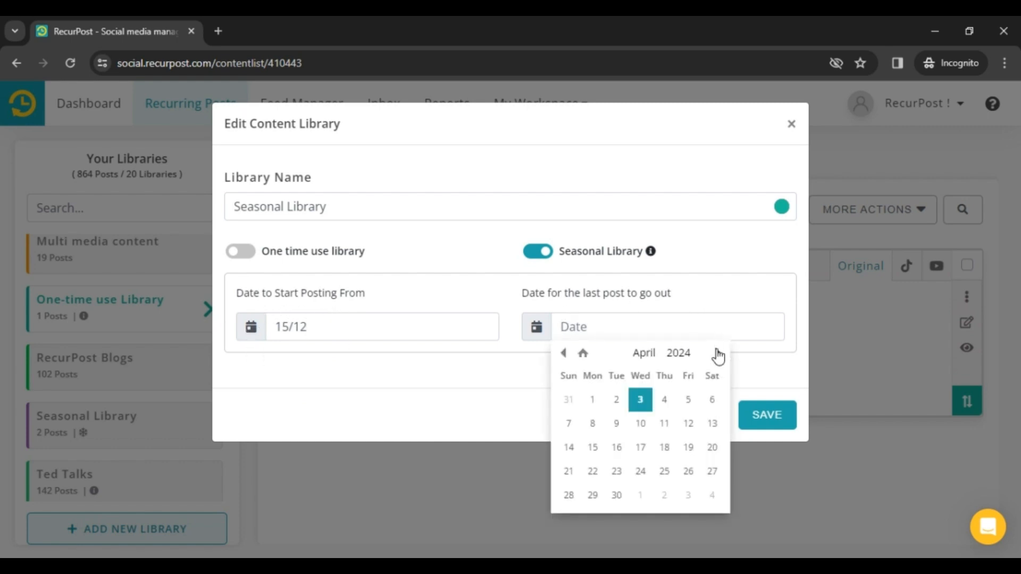
pyautogui.click(718, 354)
pyautogui.click(718, 354)
pyautogui.click(718, 354)
pyautogui.click(718, 353)
pyautogui.click(718, 354)
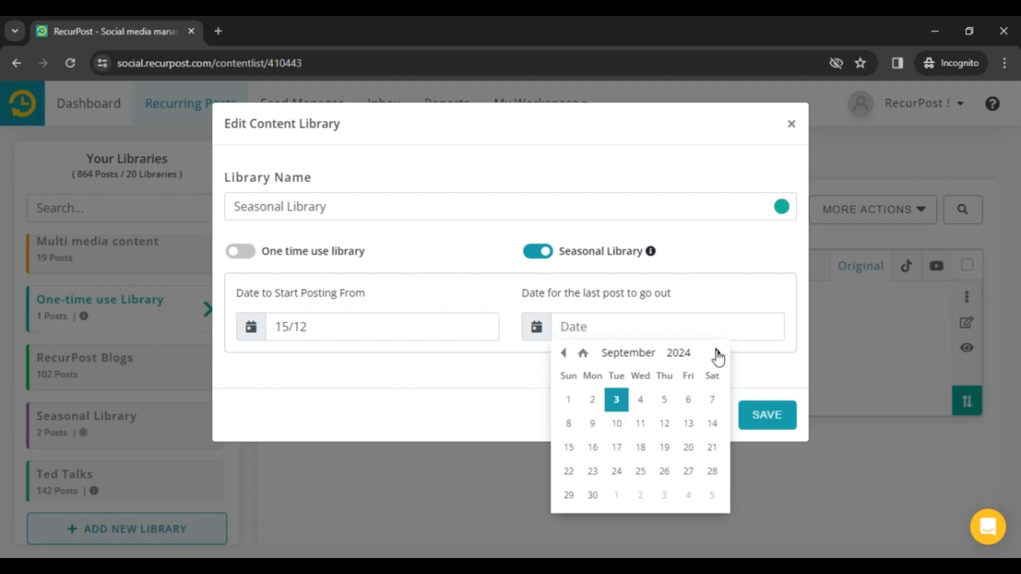
pyautogui.click(718, 353)
pyautogui.click(717, 354)
pyautogui.click(718, 353)
pyautogui.click(718, 354)
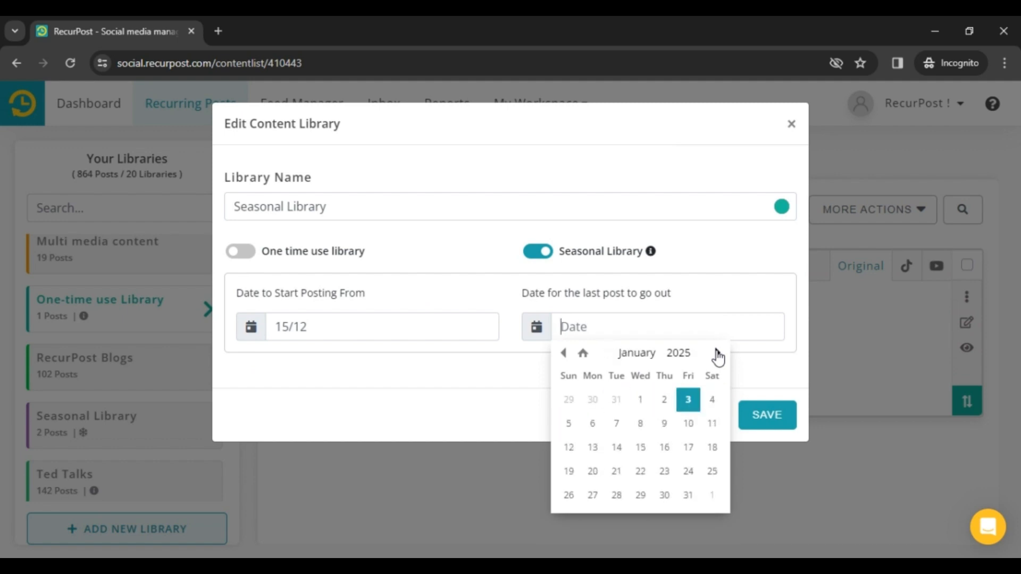
pyautogui.click(640, 399)
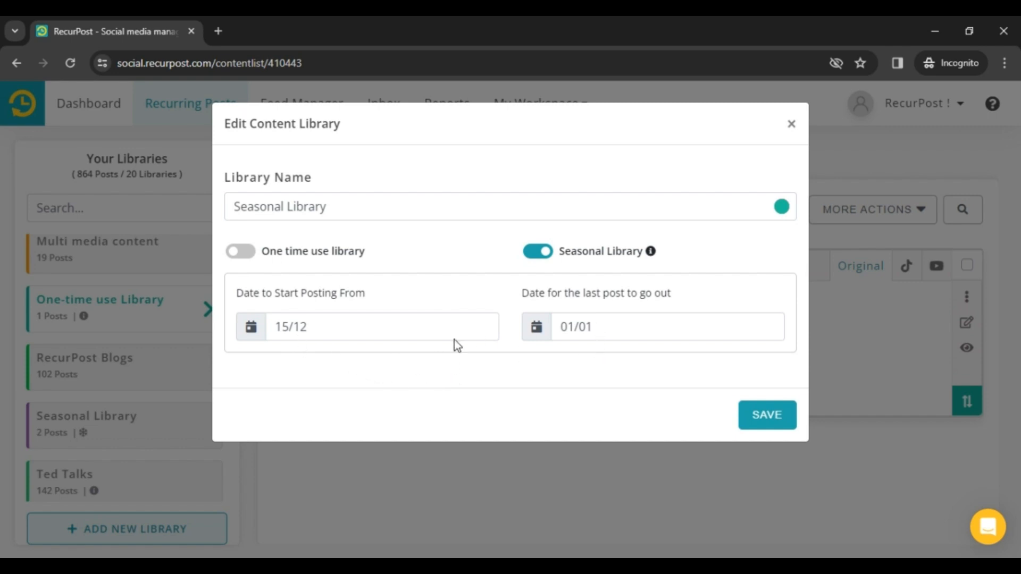
pyautogui.click(772, 414)
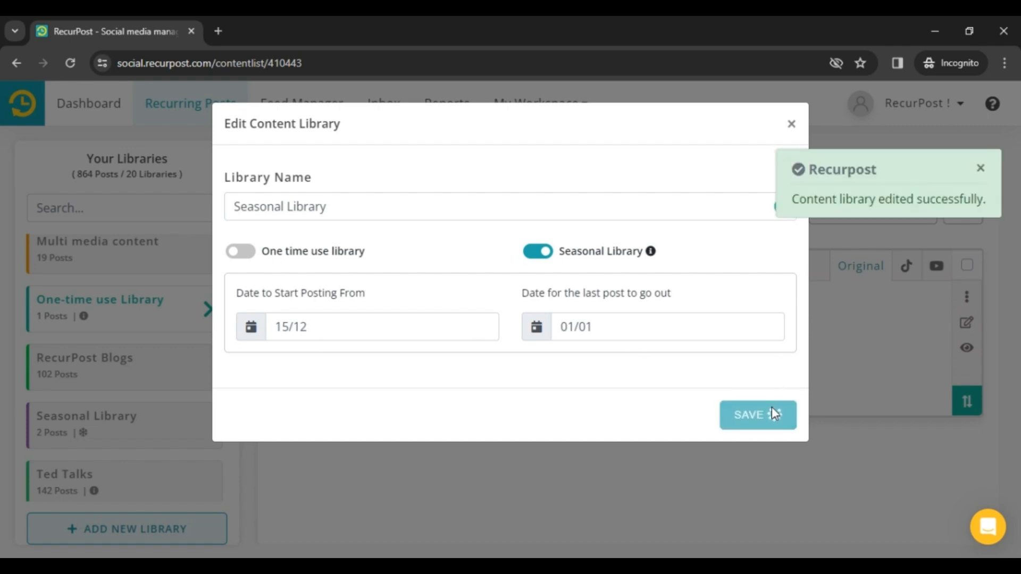